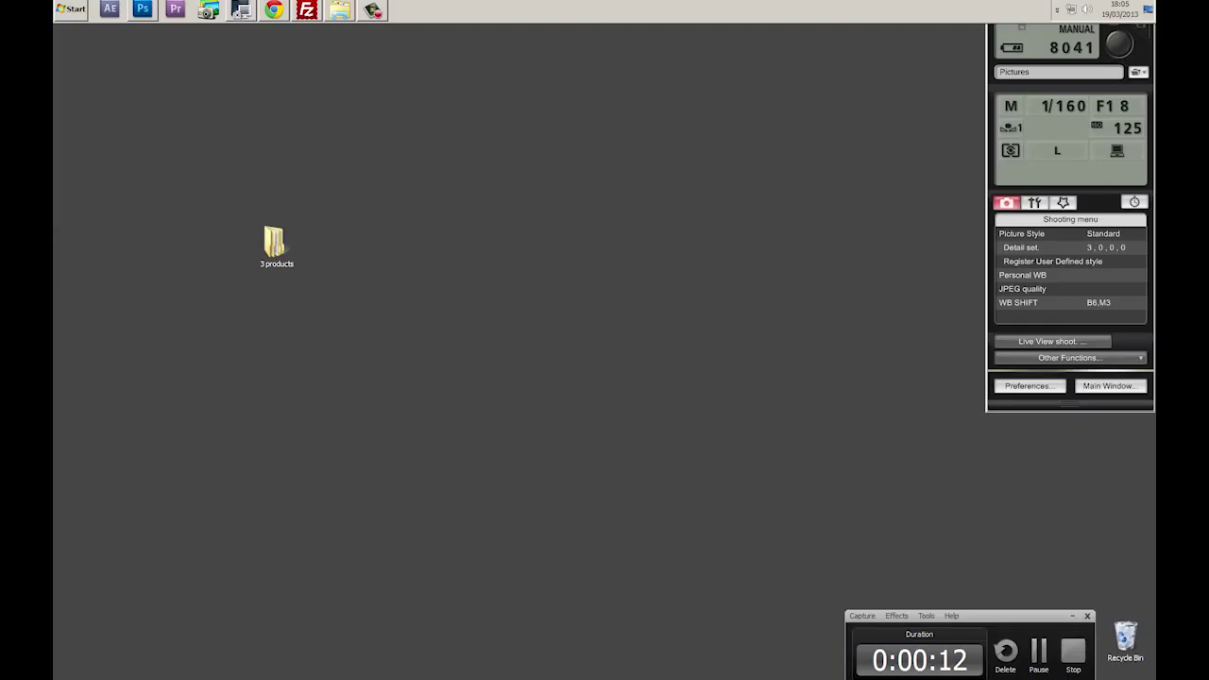
Set EOS Utility's destination folder to a new folder test3 created inside 3 products
left_click(1138, 72)
left_click(1088, 140)
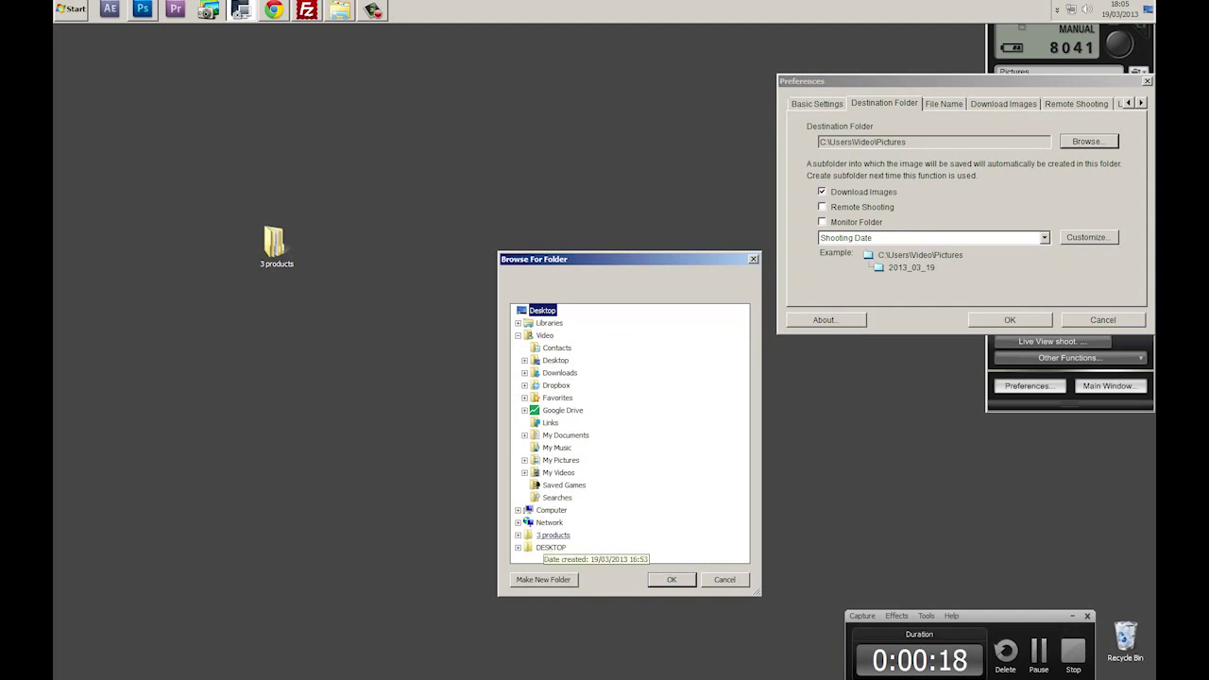
left_click(553, 535)
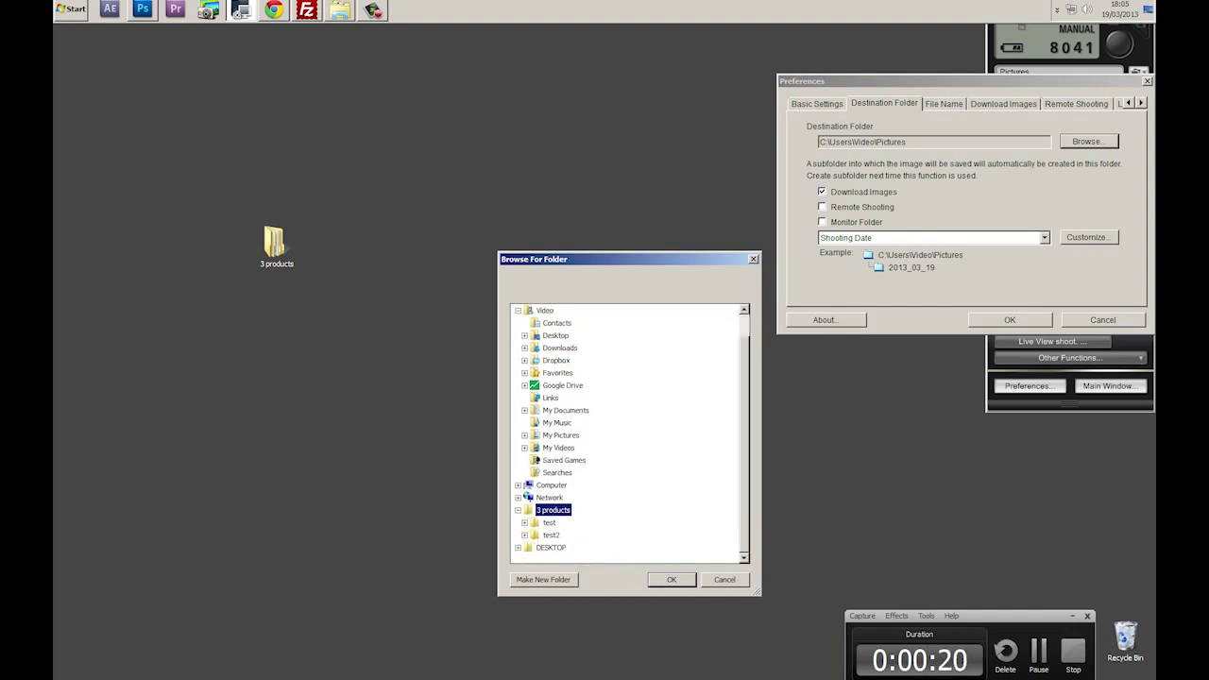
left_click(543, 579)
type("test3")
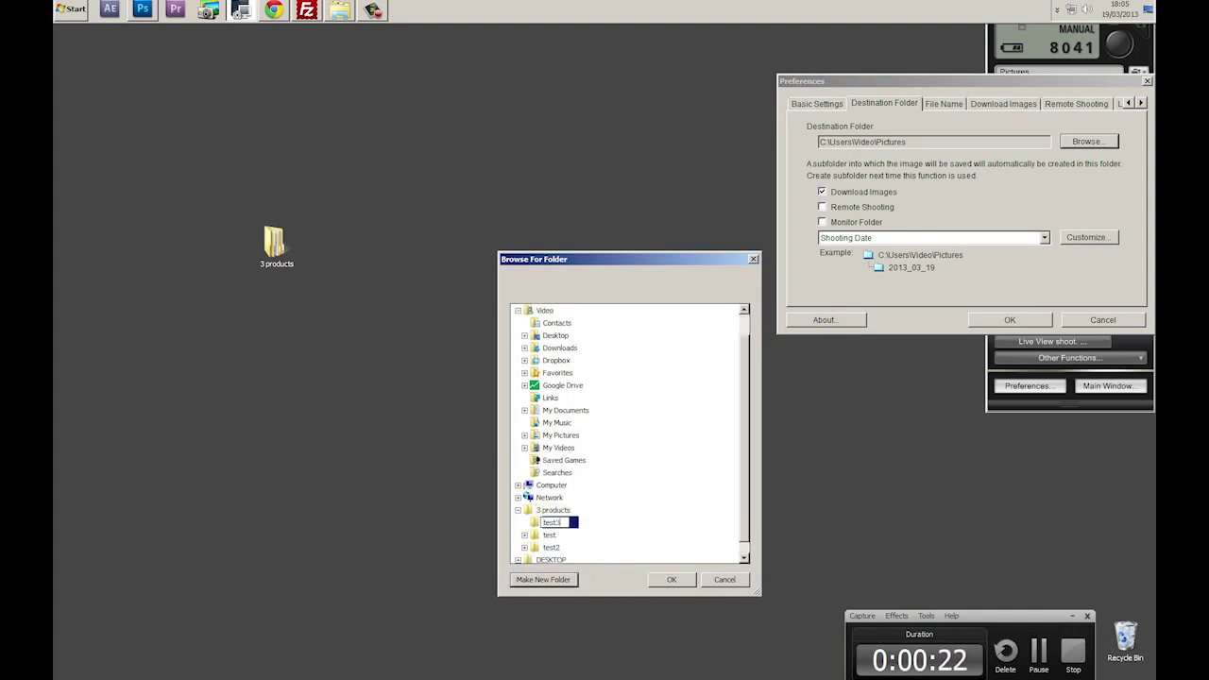
key("Return")
key("Return")
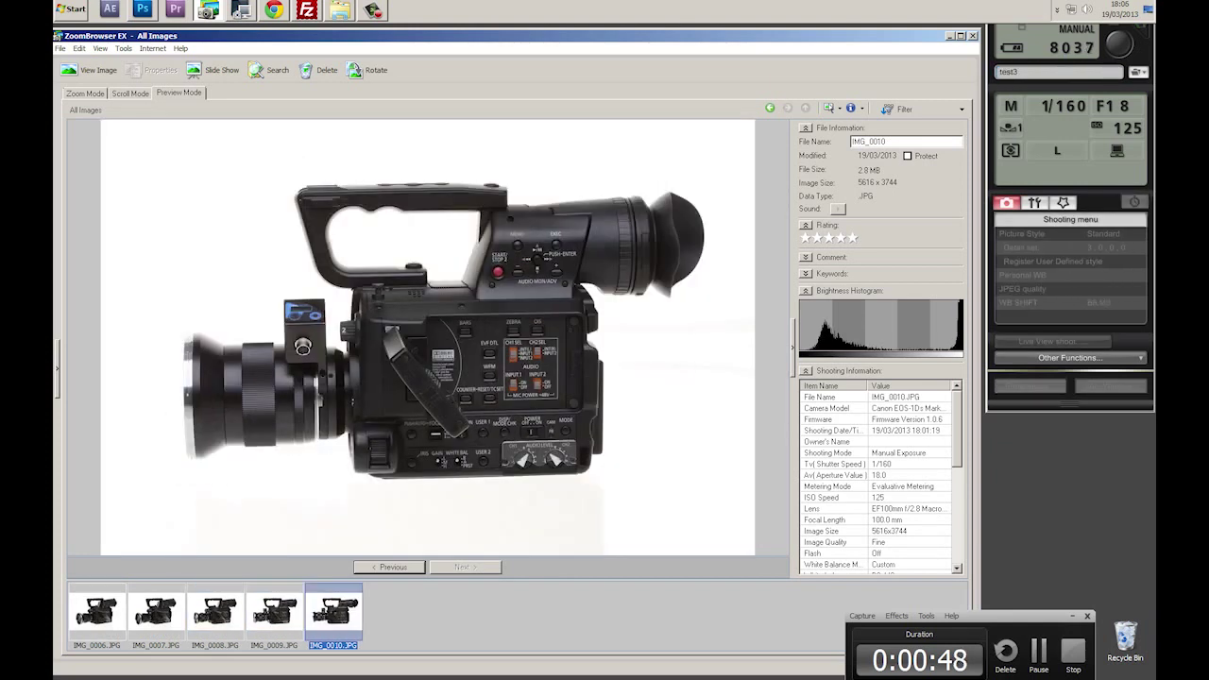
Delete IMG_0006 with confirmation, then bring Photoshop to the front
key("Delete")
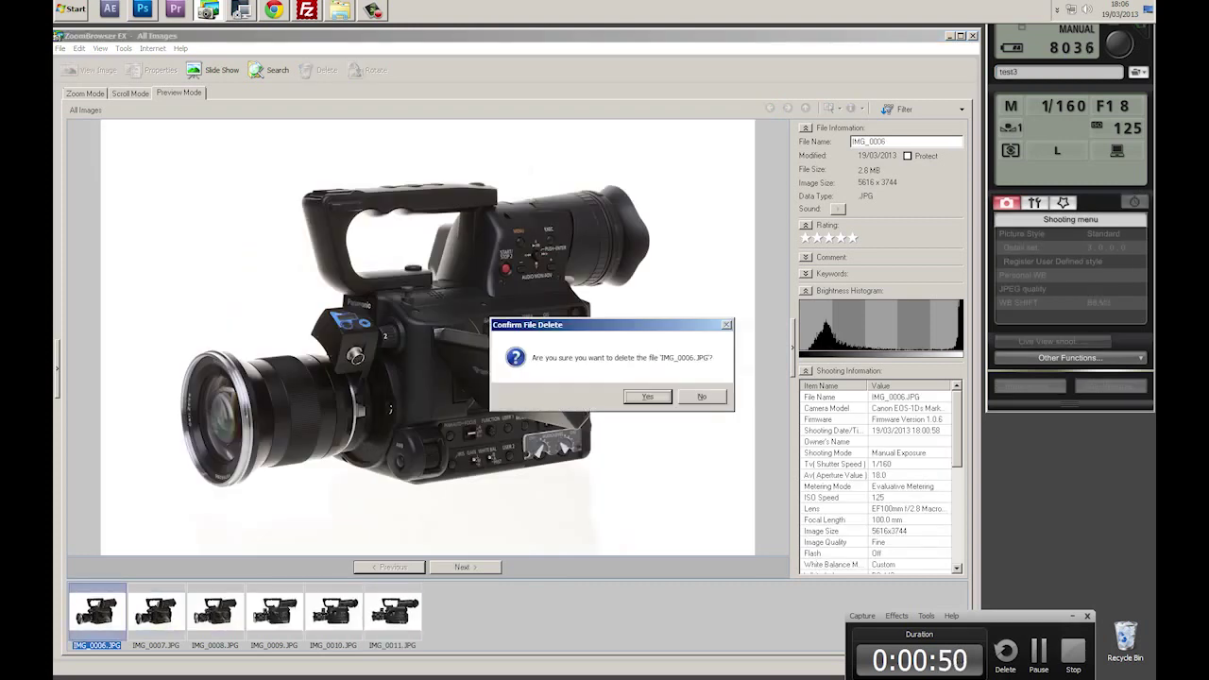
key("Return")
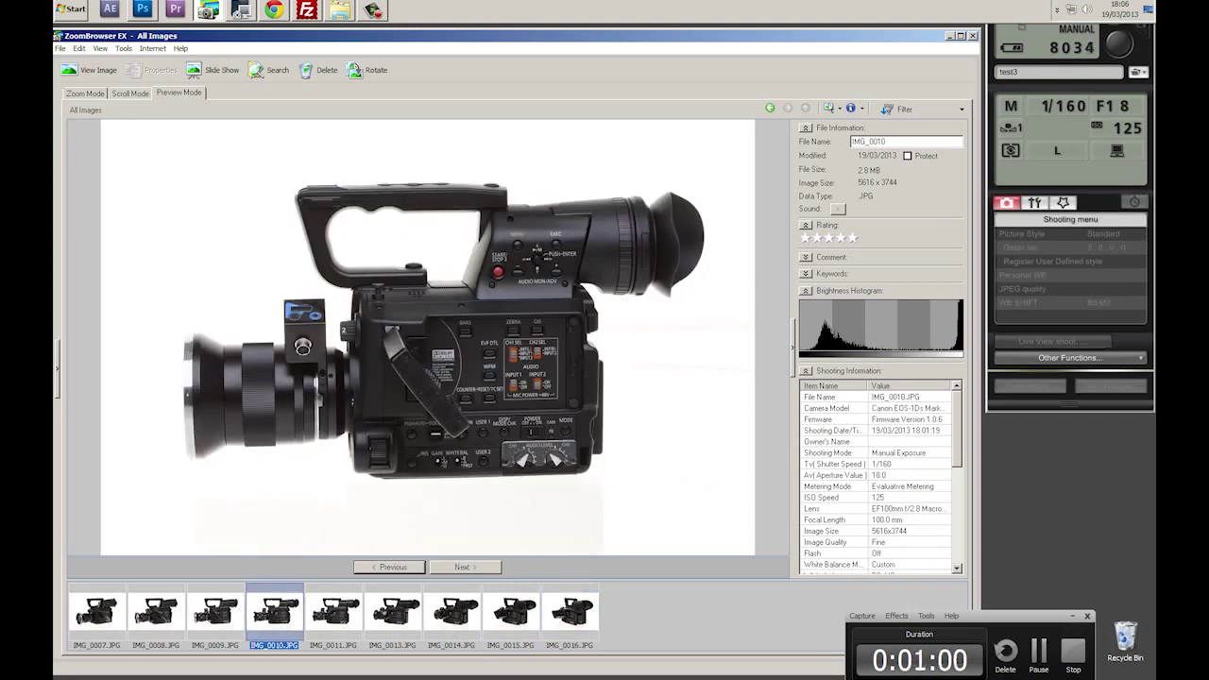
left_click(142, 9)
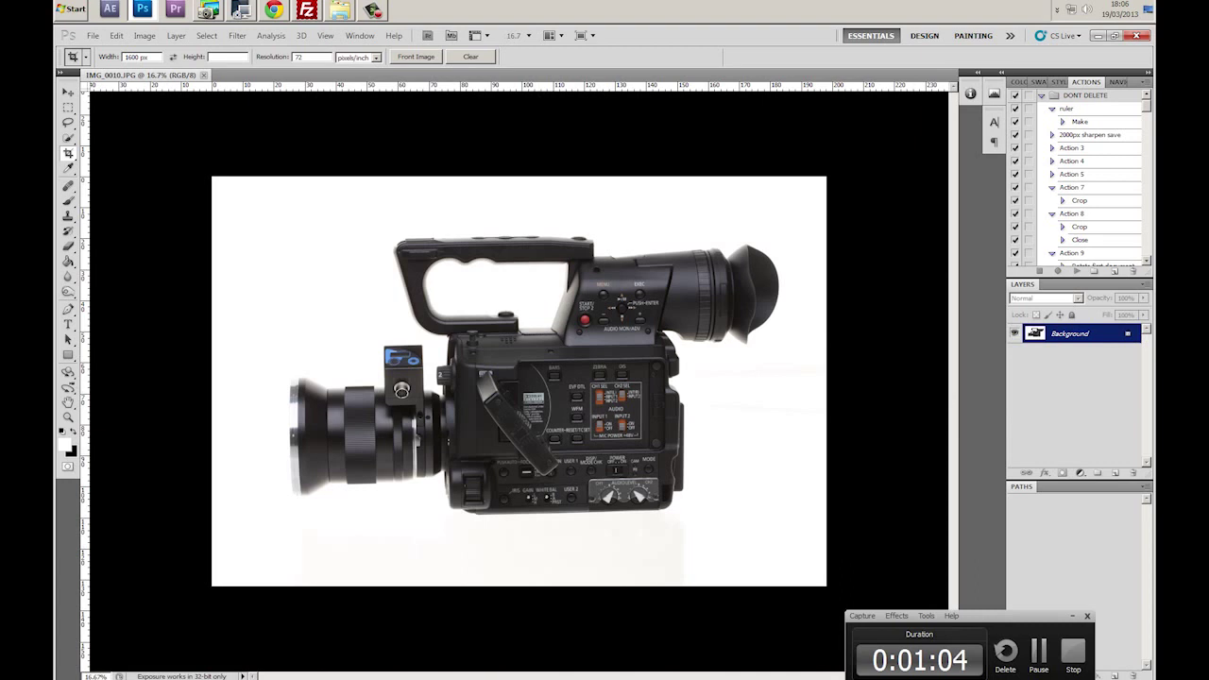
Start recording Action 35 and crop IMG_0010 tightly around the camcorder
left_click(1114, 271)
key("Return")
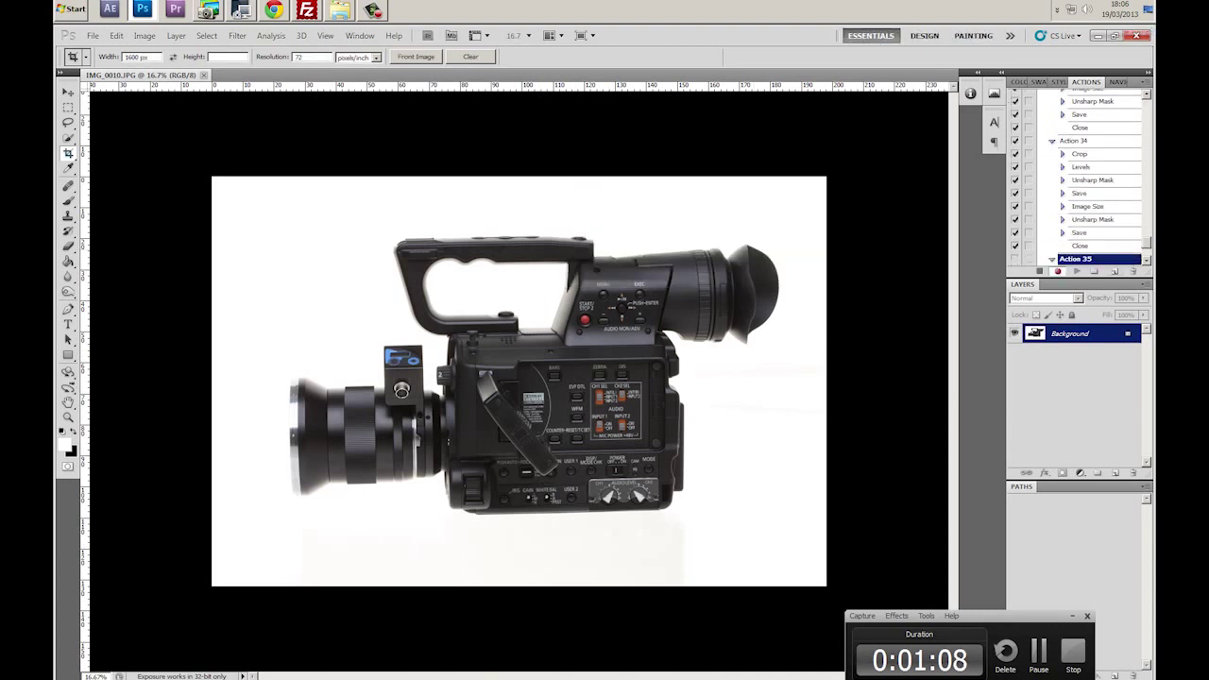
left_click_drag(251, 186, 809, 564)
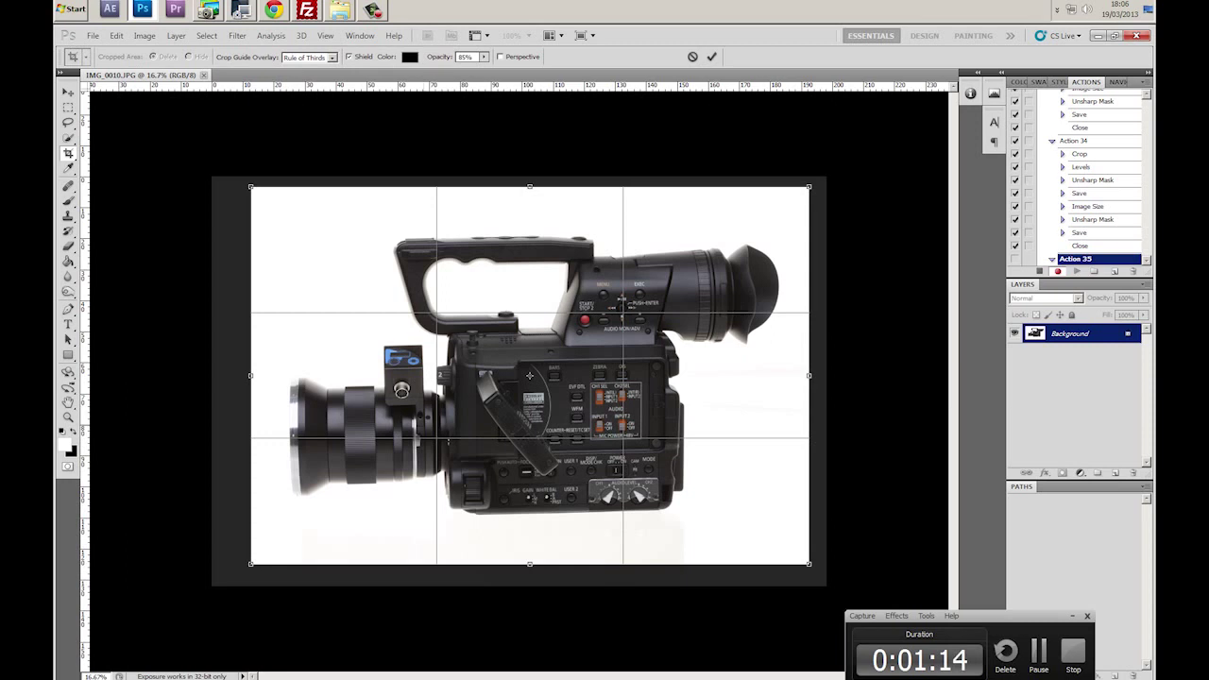
left_click_drag(250, 375, 264, 375)
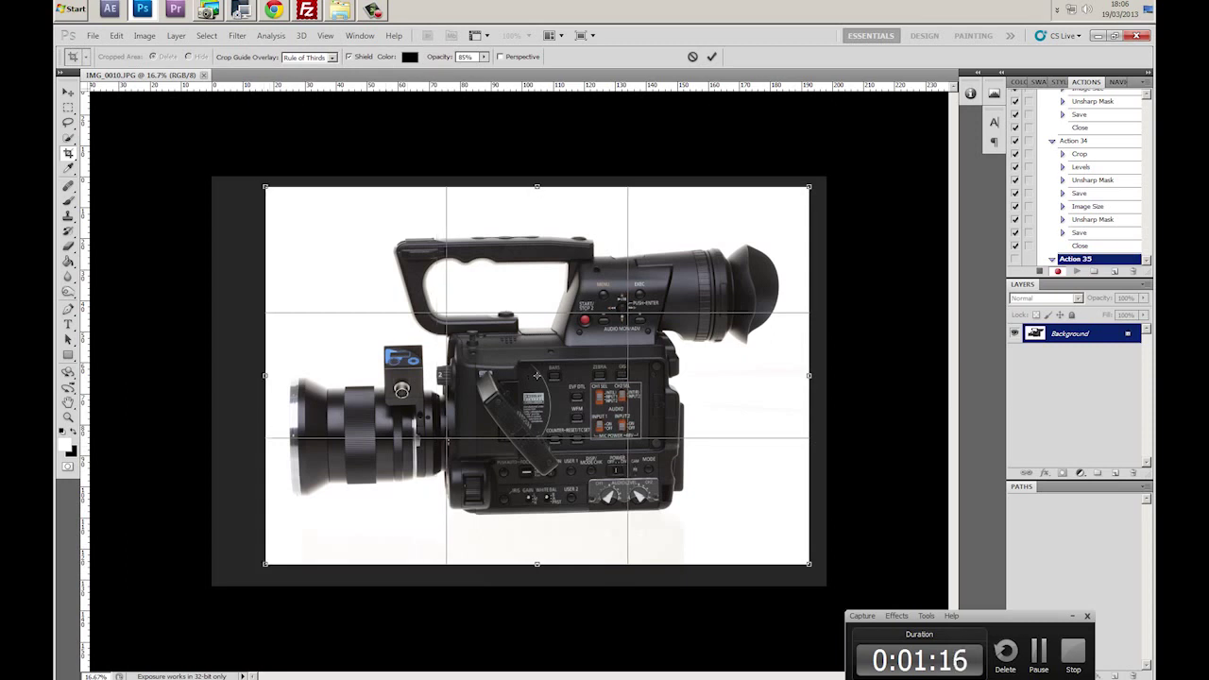
key("Return")
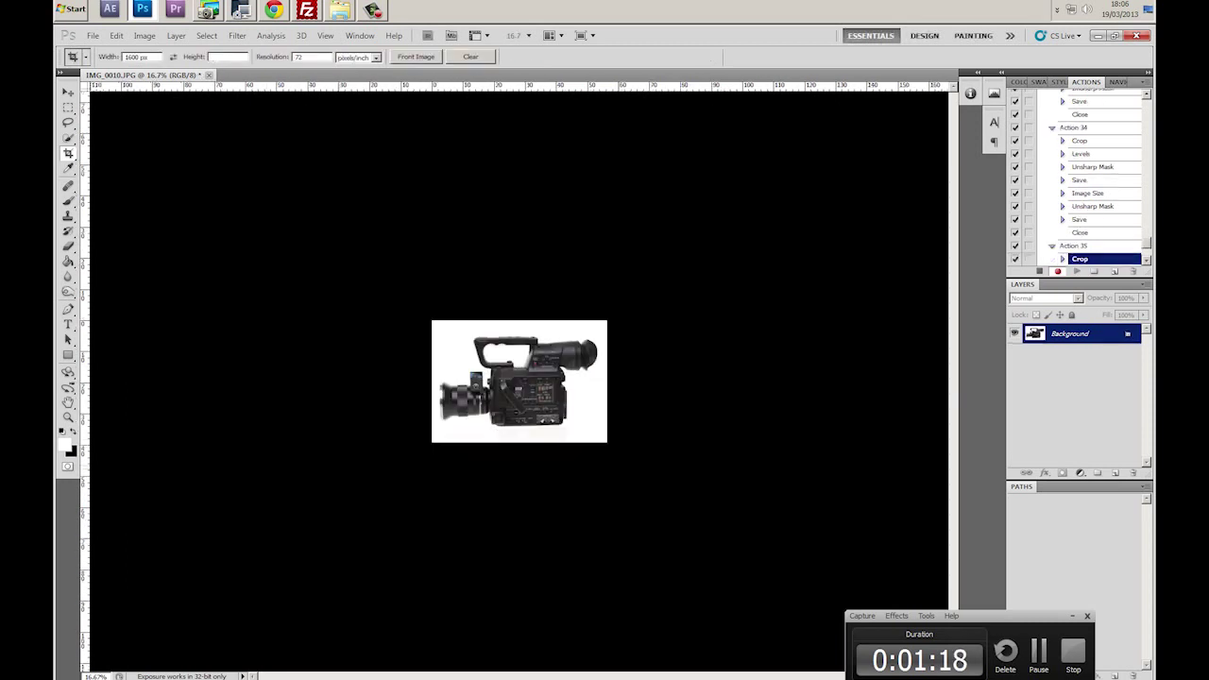
key("z")
key("ctrl+1")
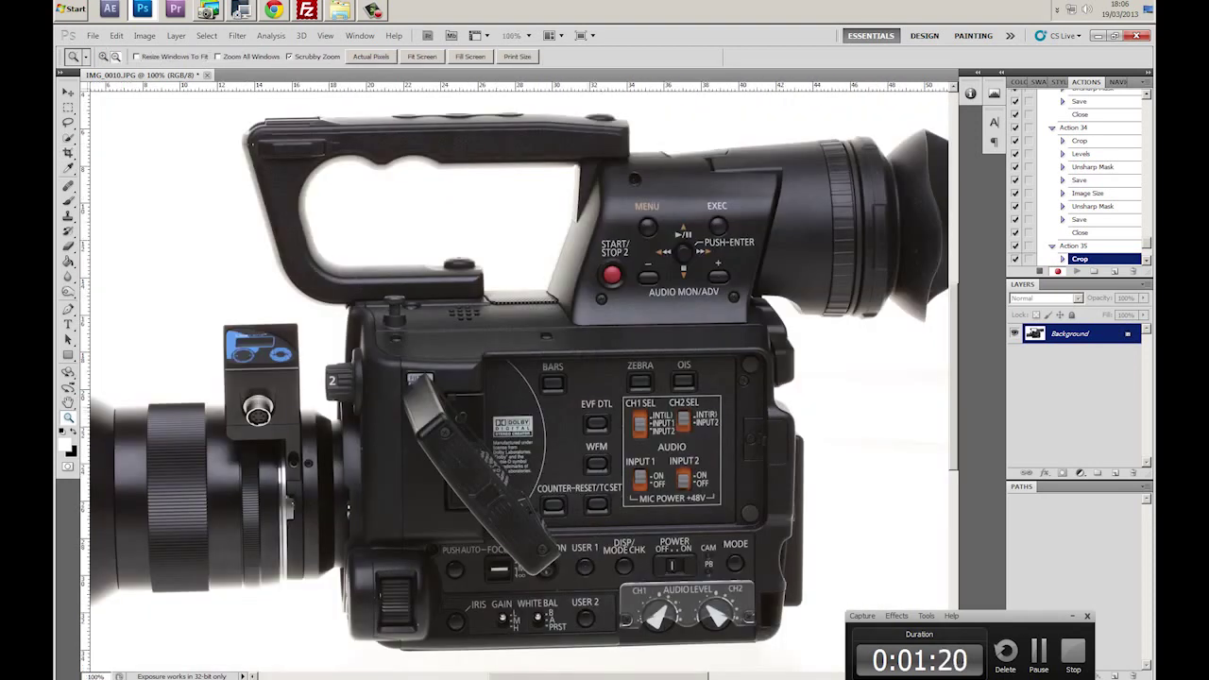
key("ctrl+minus")
key("ctrl+minus")
Apply Levels with input range 11–243 to brighten and deepen the camcorder shot
key("ctrl+l")
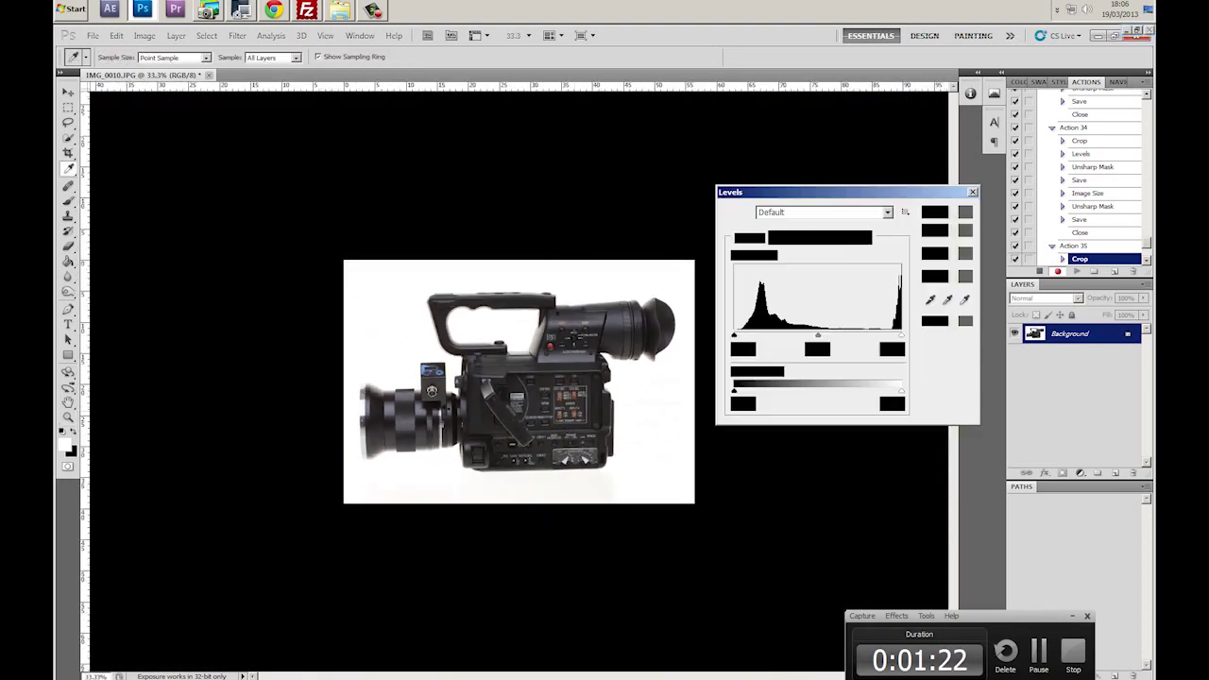
left_click_drag(897, 335, 890, 336)
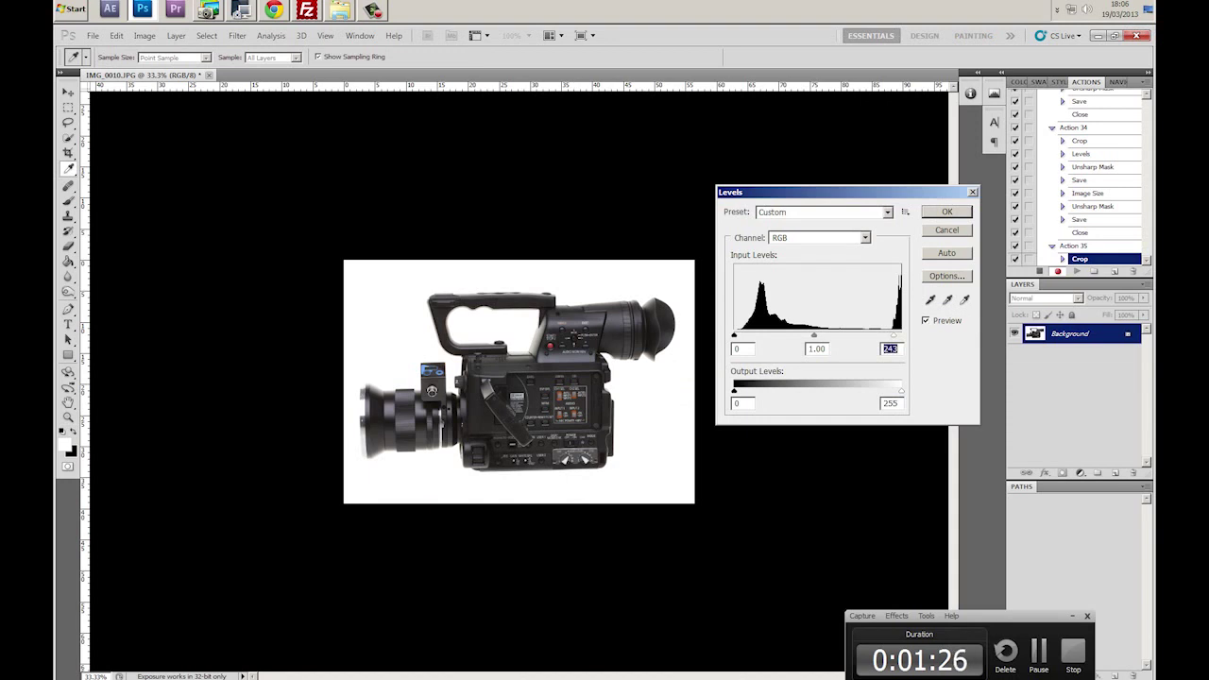
left_click_drag(734, 335, 743, 335)
key("Tab")
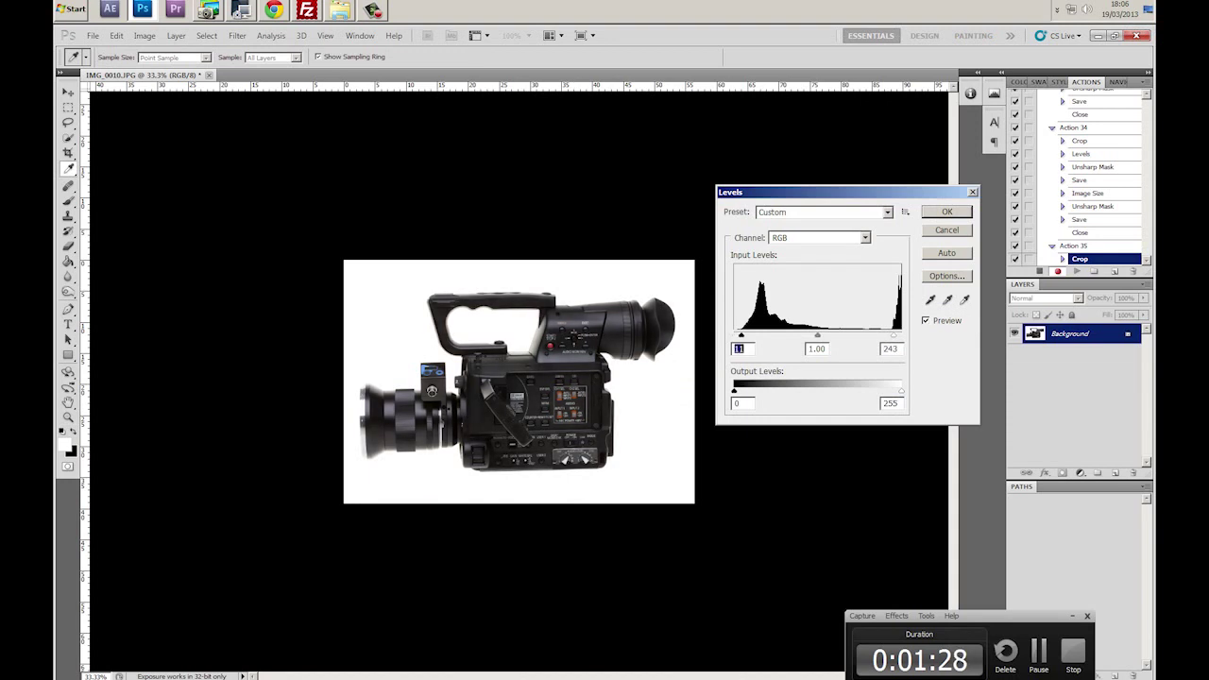
key("Return")
key("z")
left_click(535, 357)
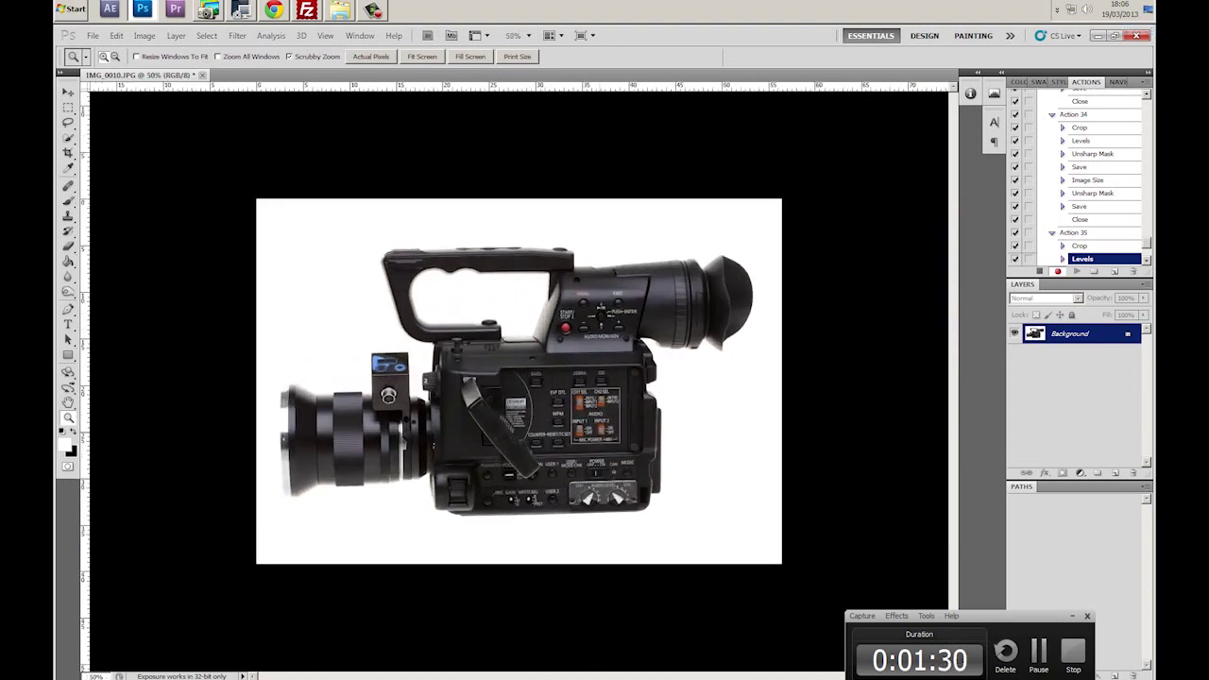
Sharpen the image with Unsharp Mask at Radius 1.0 and Threshold 0
left_click(237, 35)
mouse_move(248, 213)
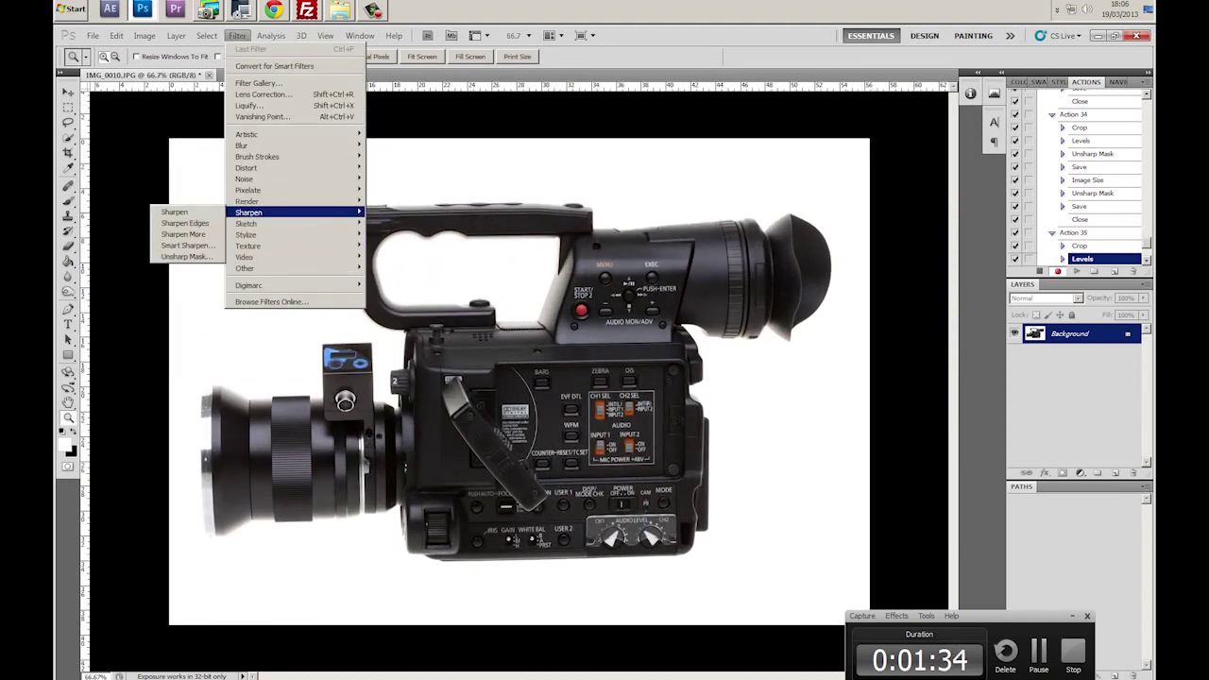
left_click(184, 256)
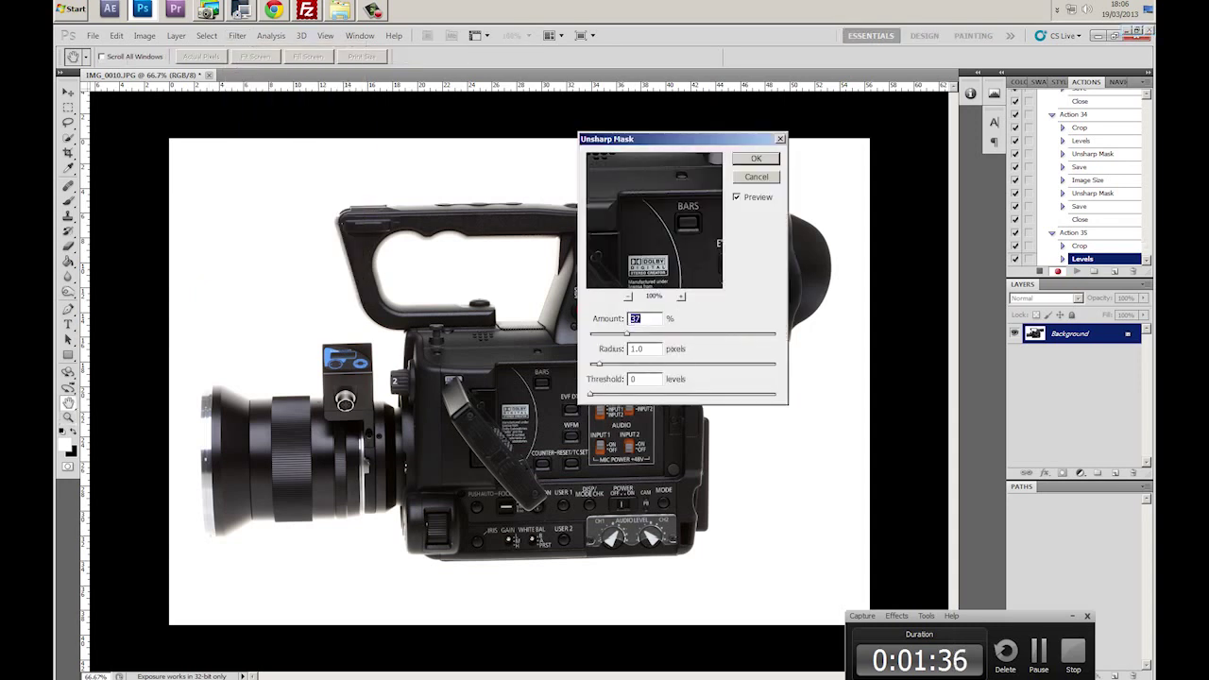
left_click(755, 157)
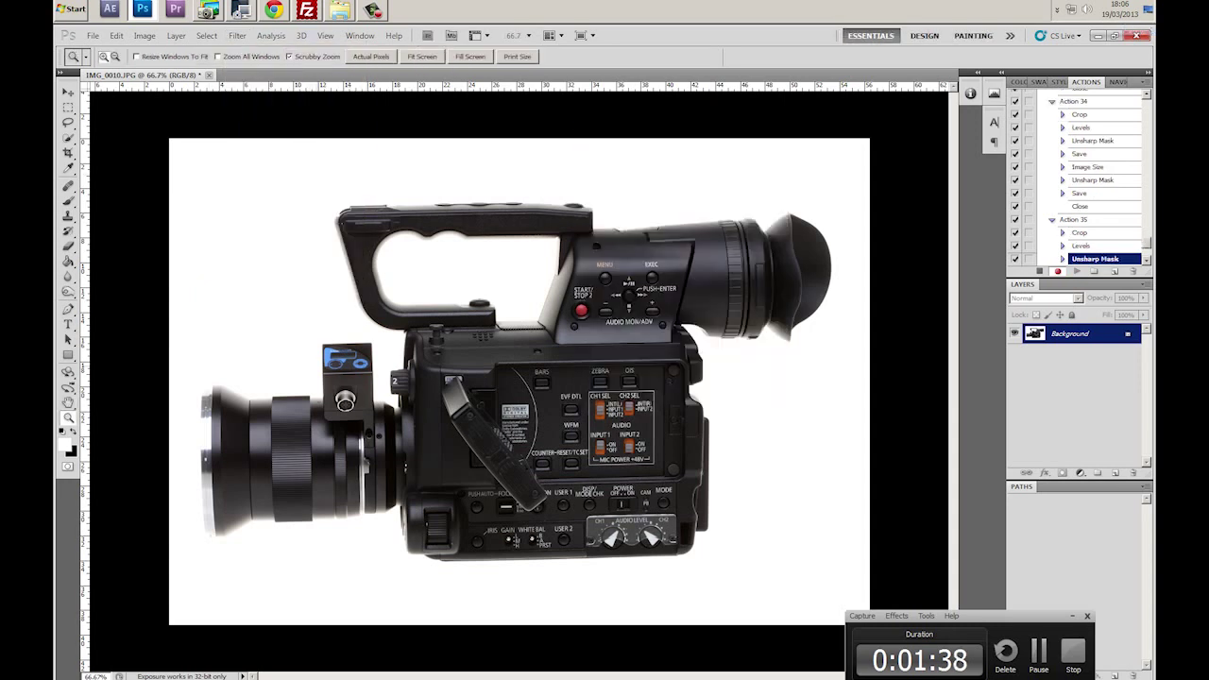
key("ctrl+shift+s")
Save IMG_0010.jpg at JPEG quality 8 into a New folder in test3, then close it
key("ctrl+shift+n")
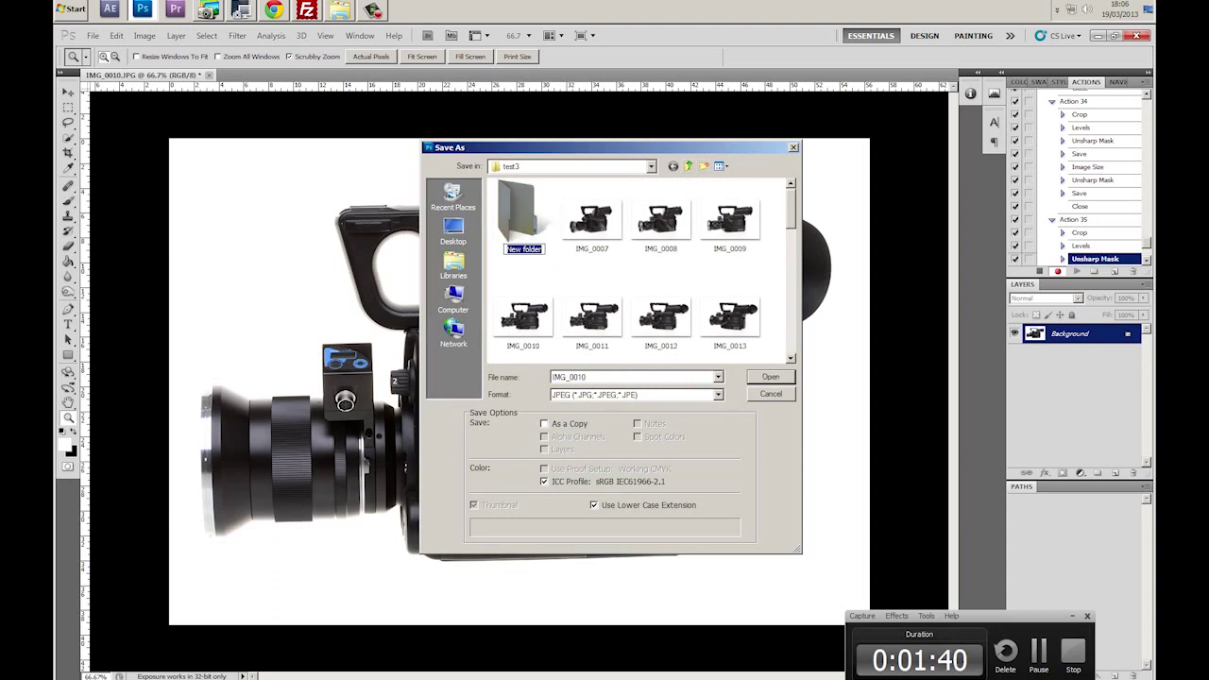
key("Return")
key("Return")
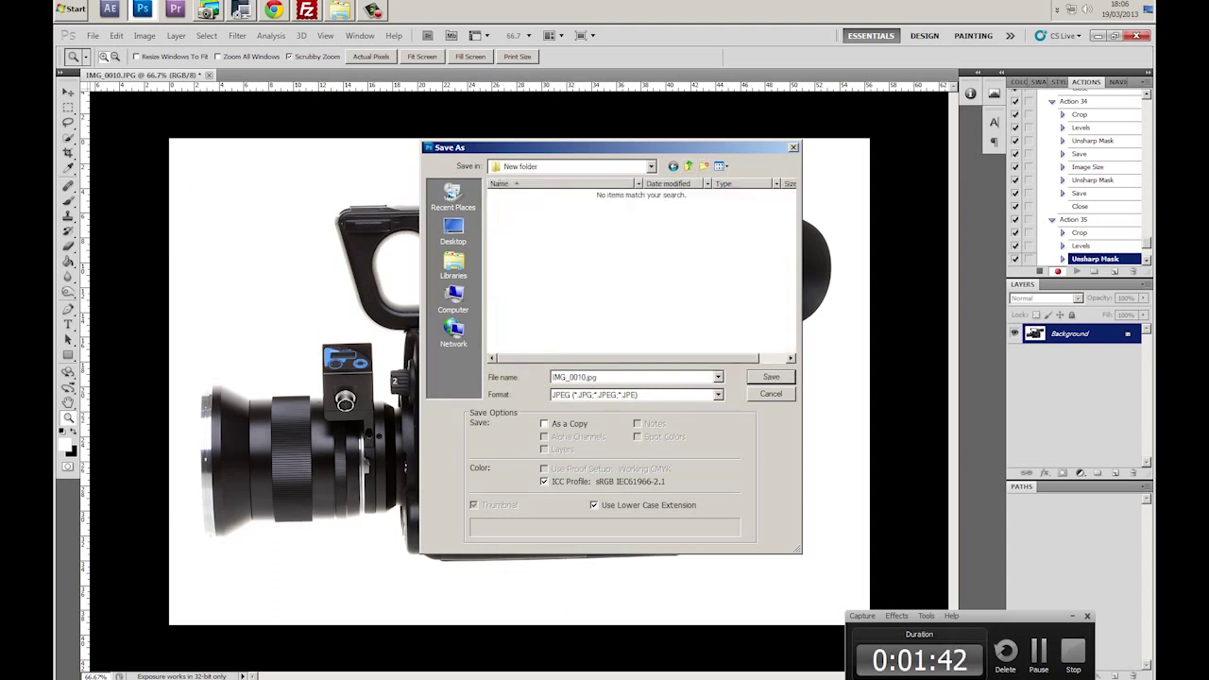
key("Return")
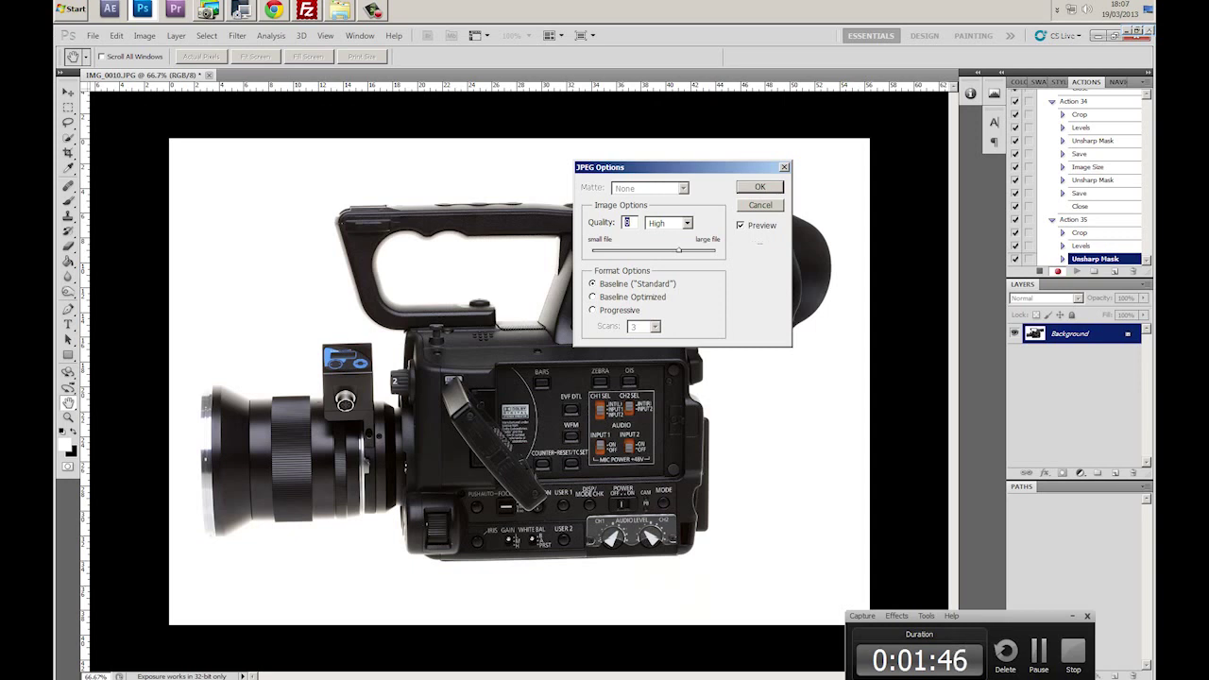
key("Return")
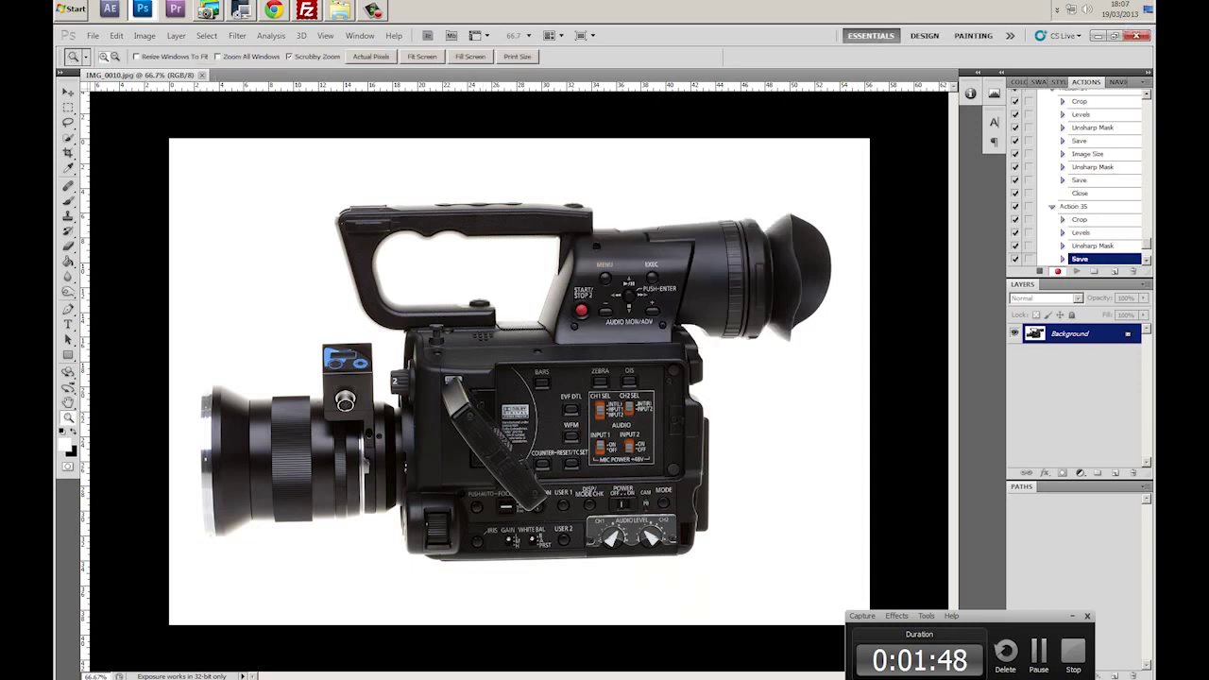
left_click(201, 75)
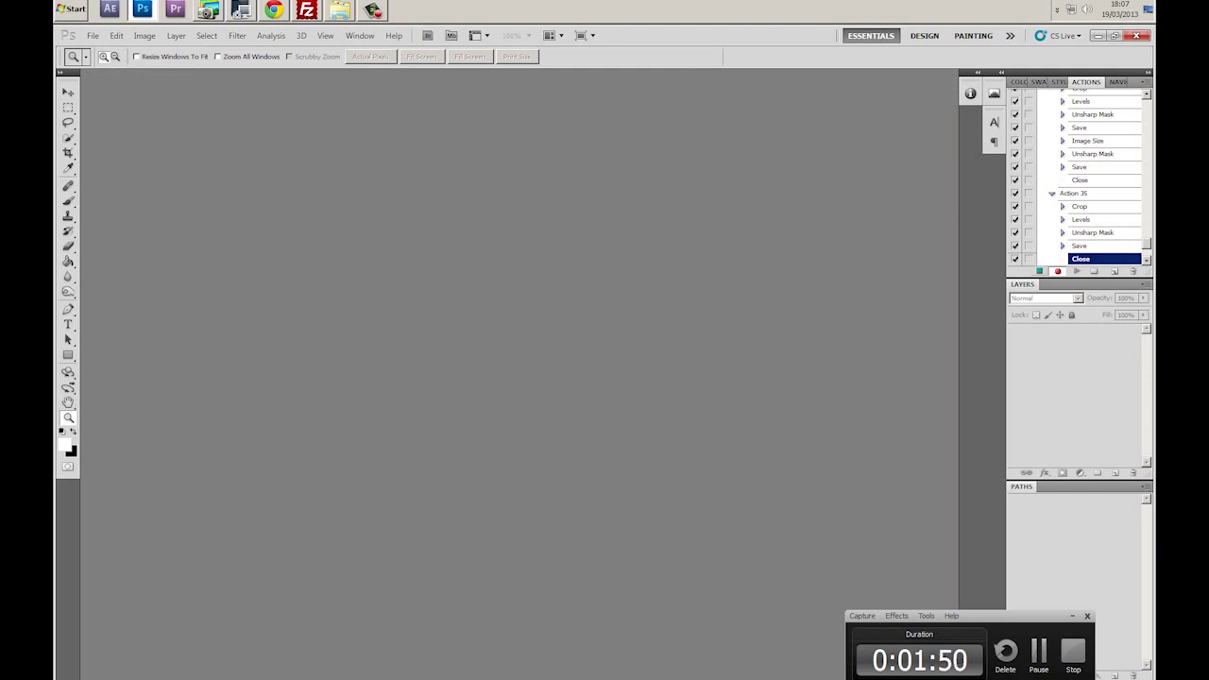
Batch-run Action 35 on all images in the test3 source folder
left_click(93, 35)
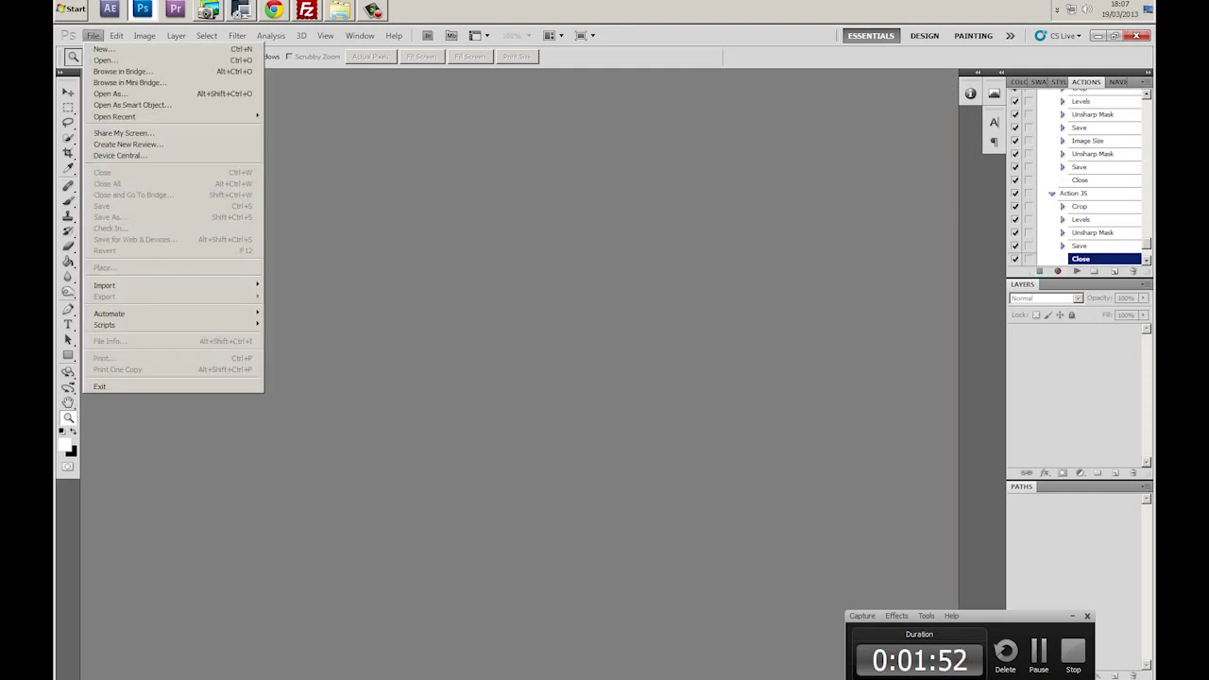
left_click(283, 313)
left_click(453, 190)
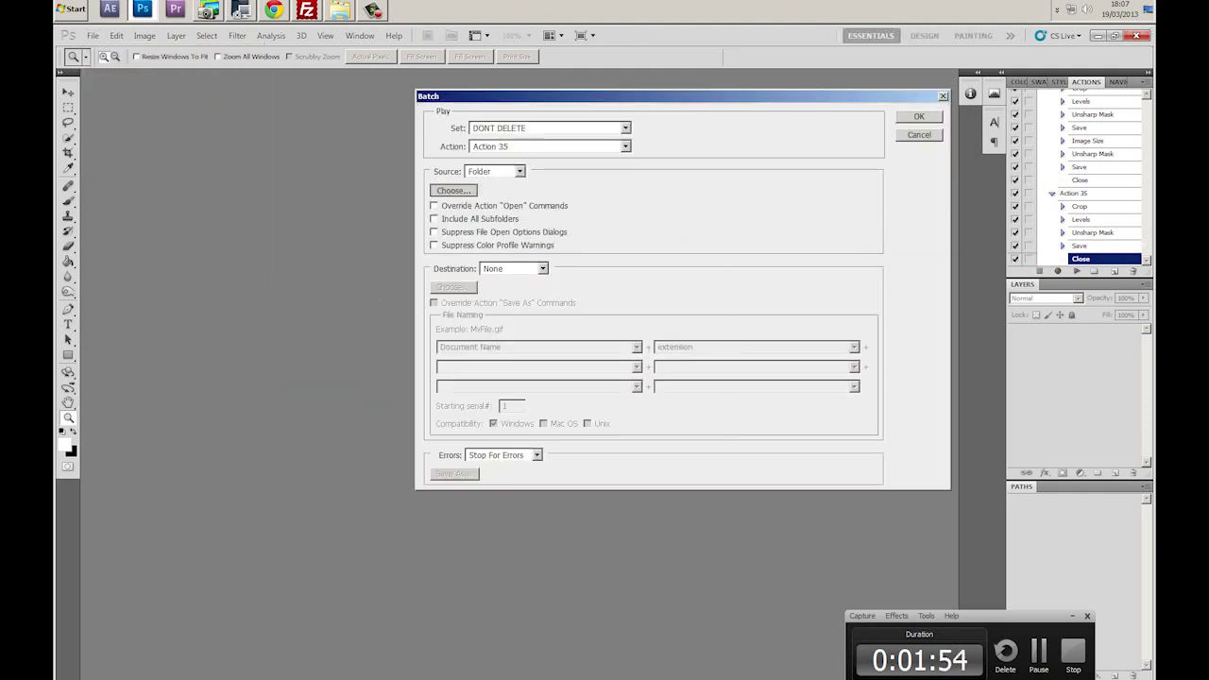
left_click(516, 390)
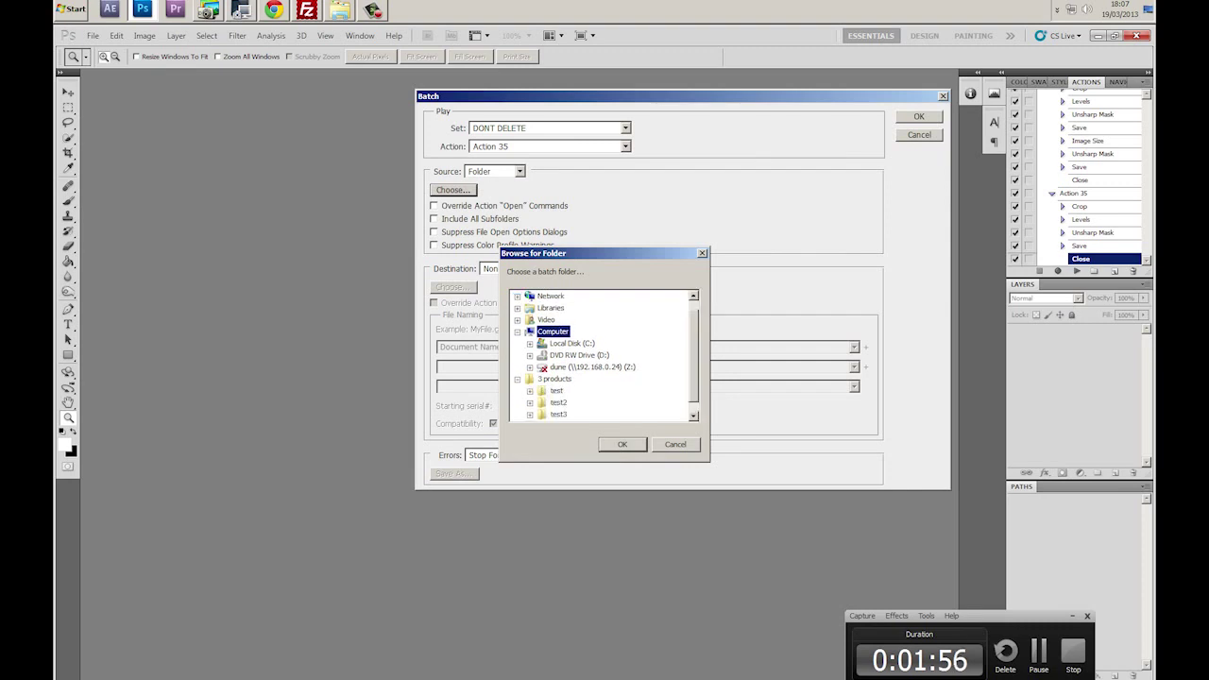
left_click(558, 413)
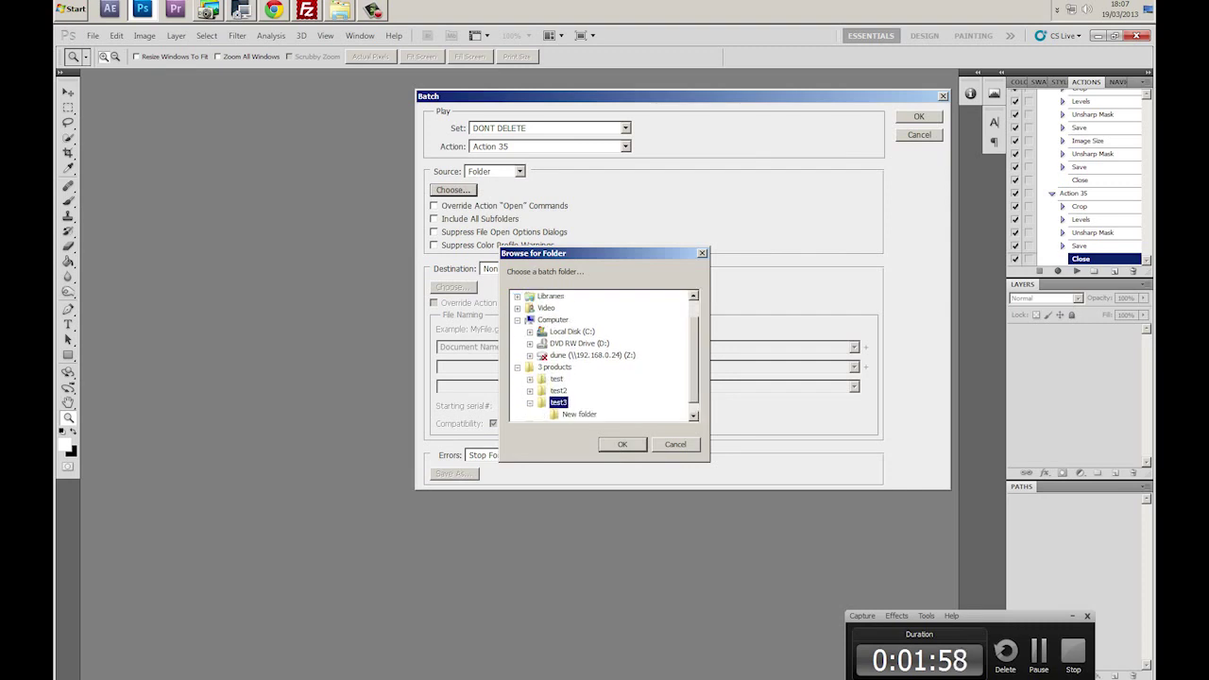
left_click(622, 444)
left_click(918, 116)
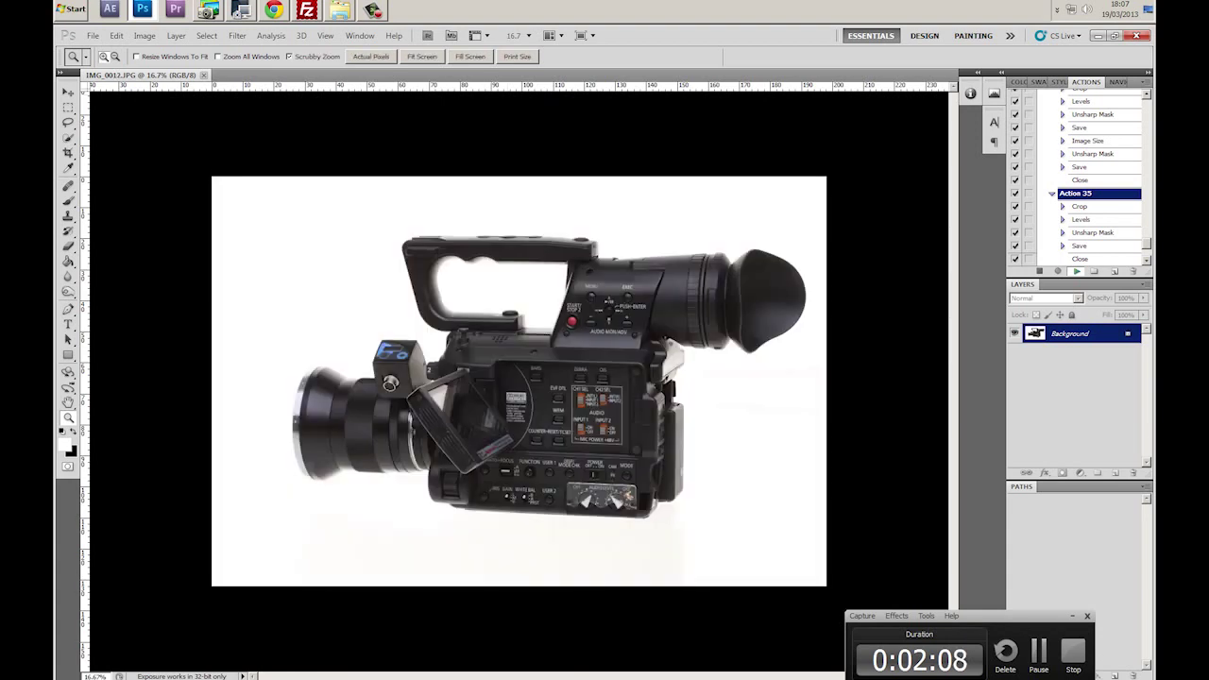
Check the Sirv products list in the browser, then switch to FileZilla
key("alt+Tab")
left_click(317, 252)
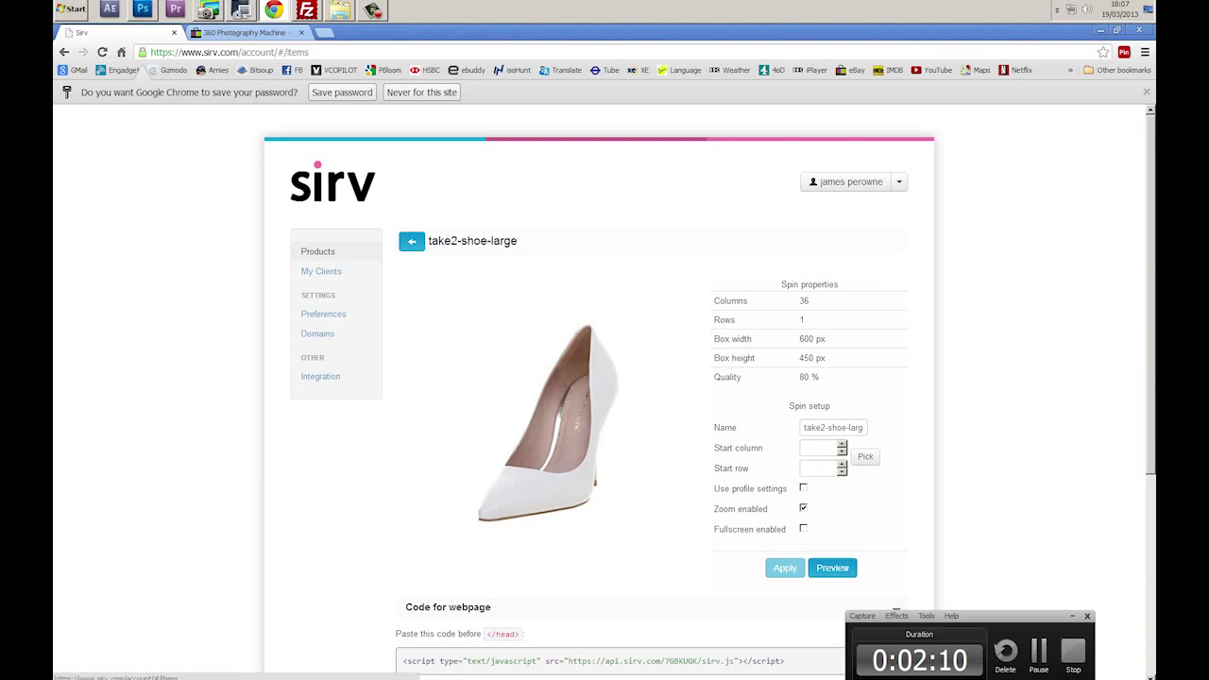
key("alt+Tab")
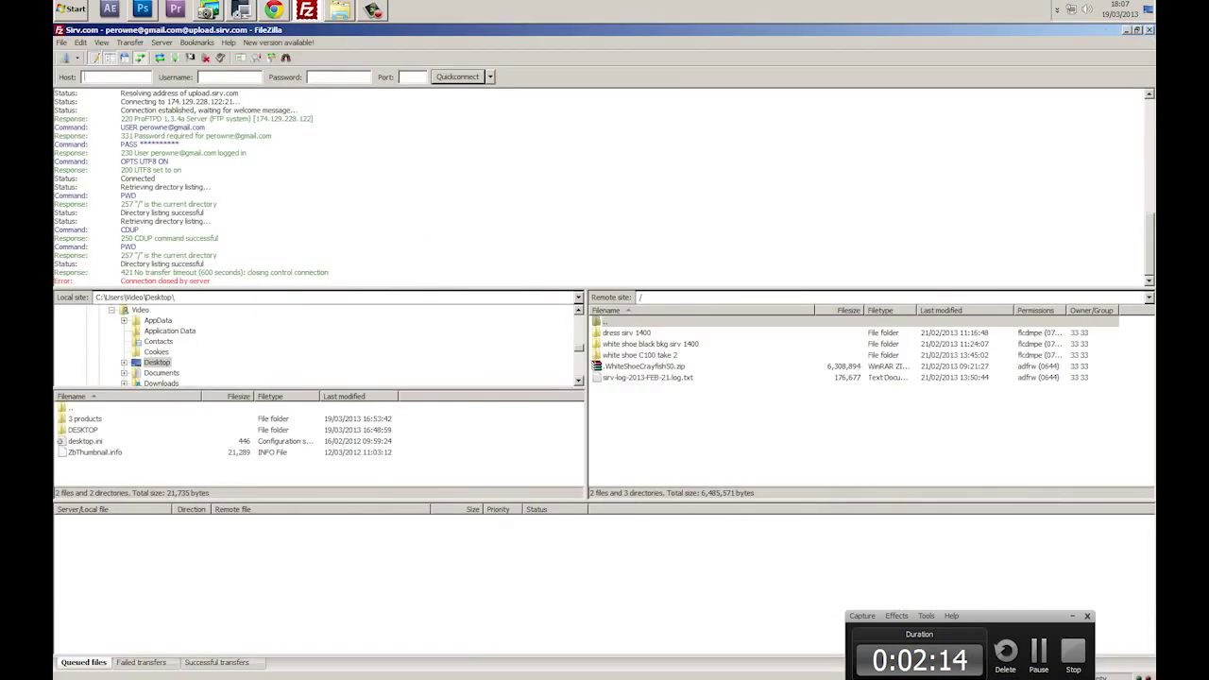
Browse the local 3 products, test3 and New folder in FileZilla, then return to test3
double_click(85, 419)
double_click(85, 441)
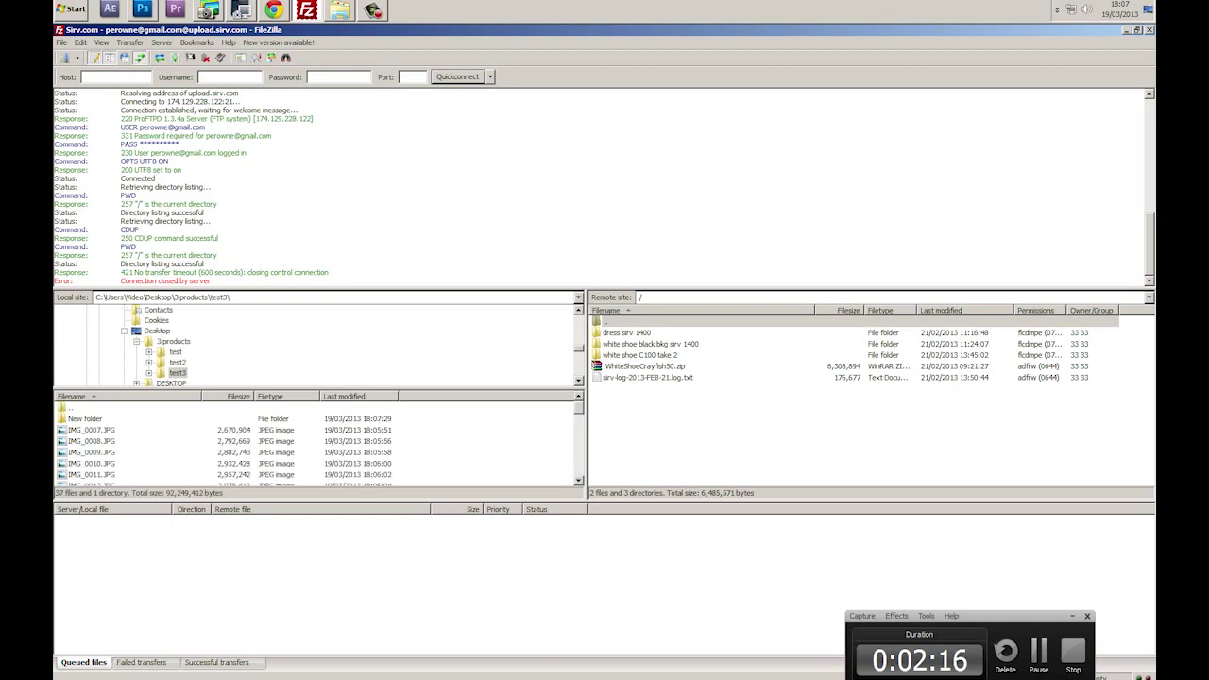
double_click(85, 419)
double_click(66, 407)
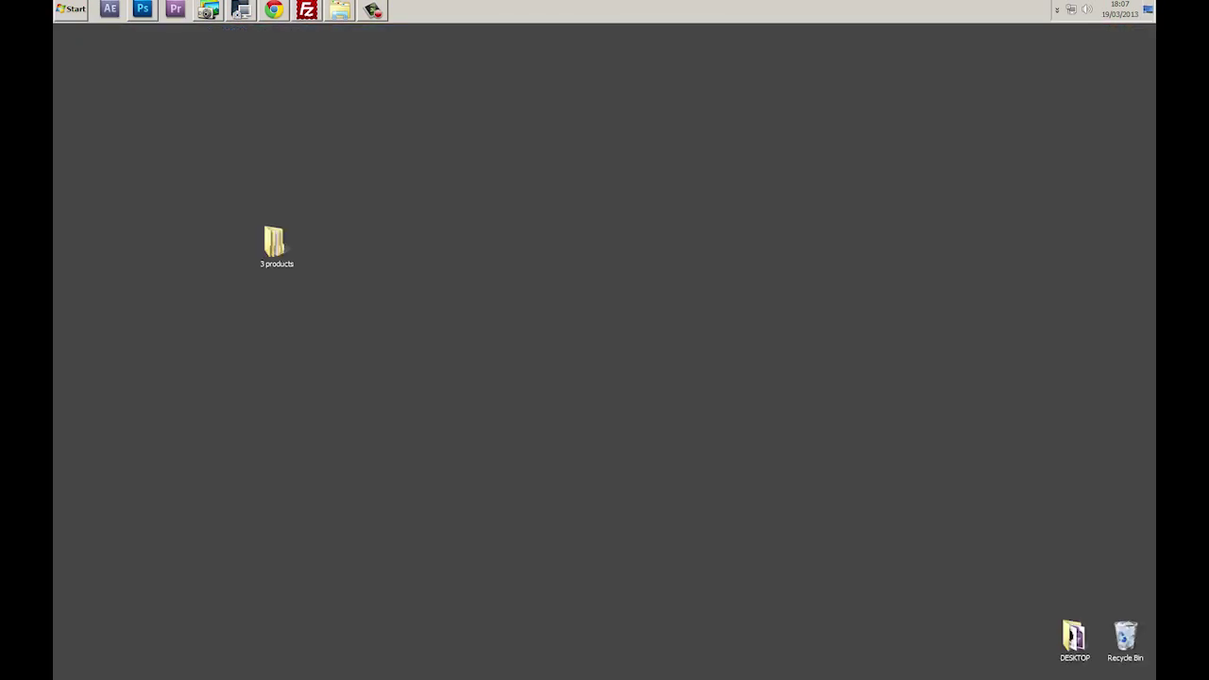
Open the desktop 3 products folder and then its test3 subfolder
double_click(274, 244)
double_click(784, 139)
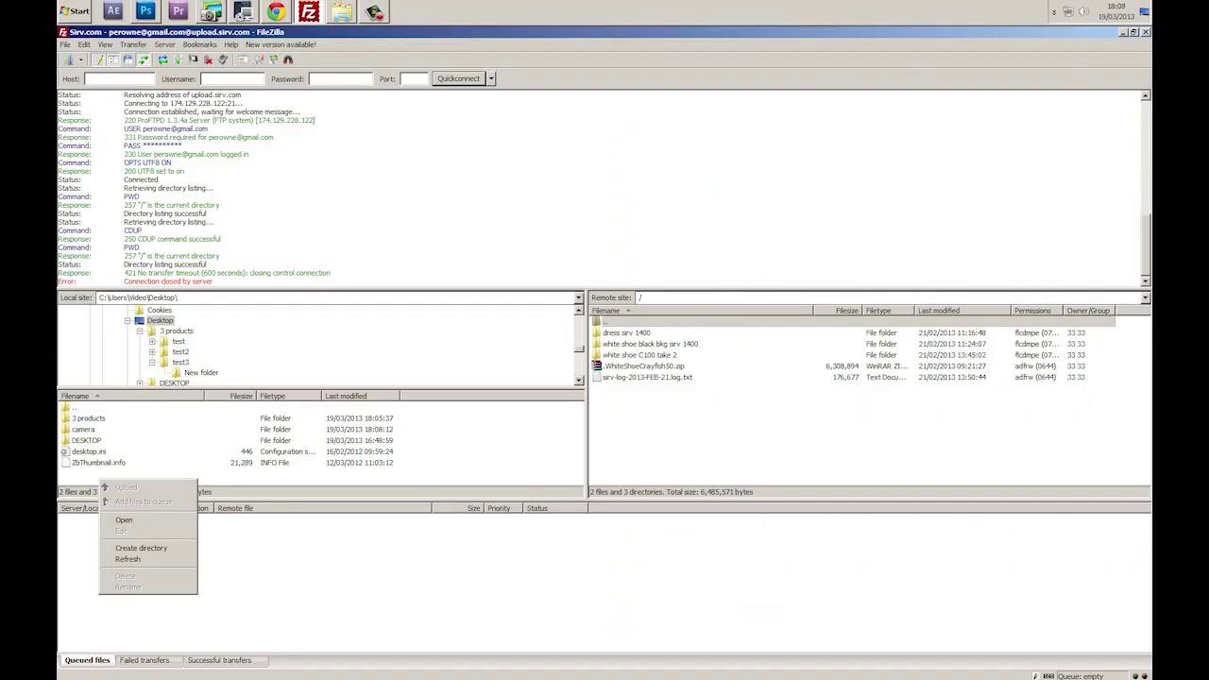
Select the camera folder in FileZilla's local Desktop listing
left_click(83, 429)
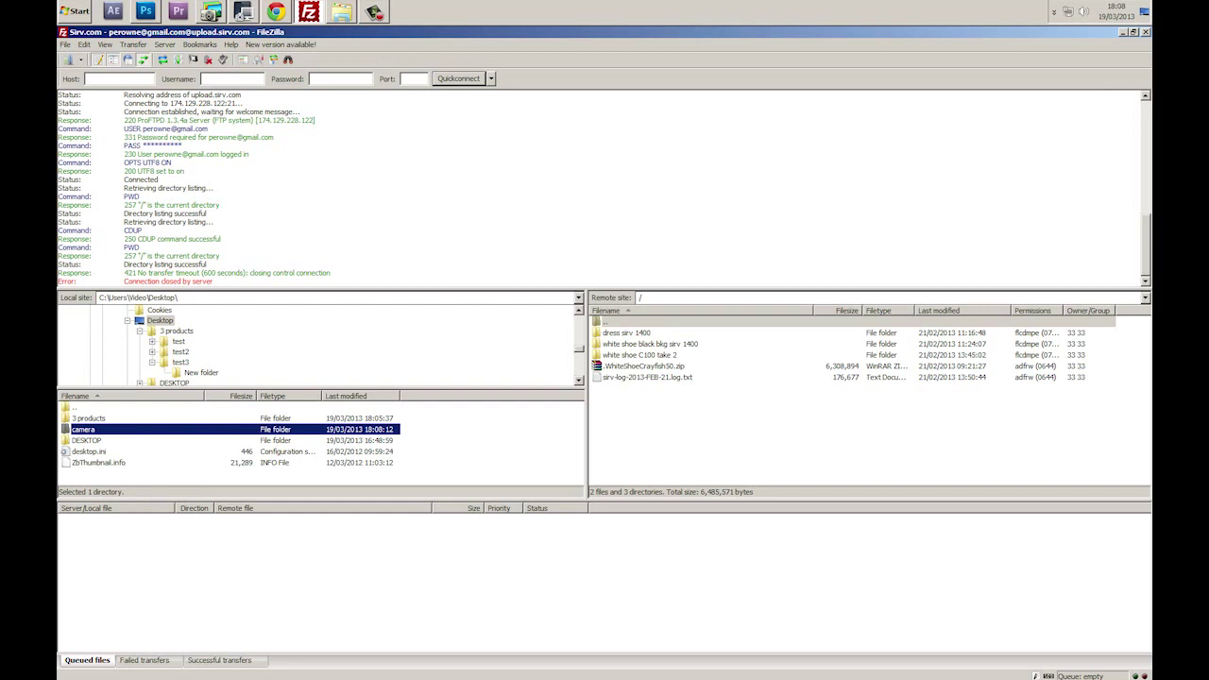